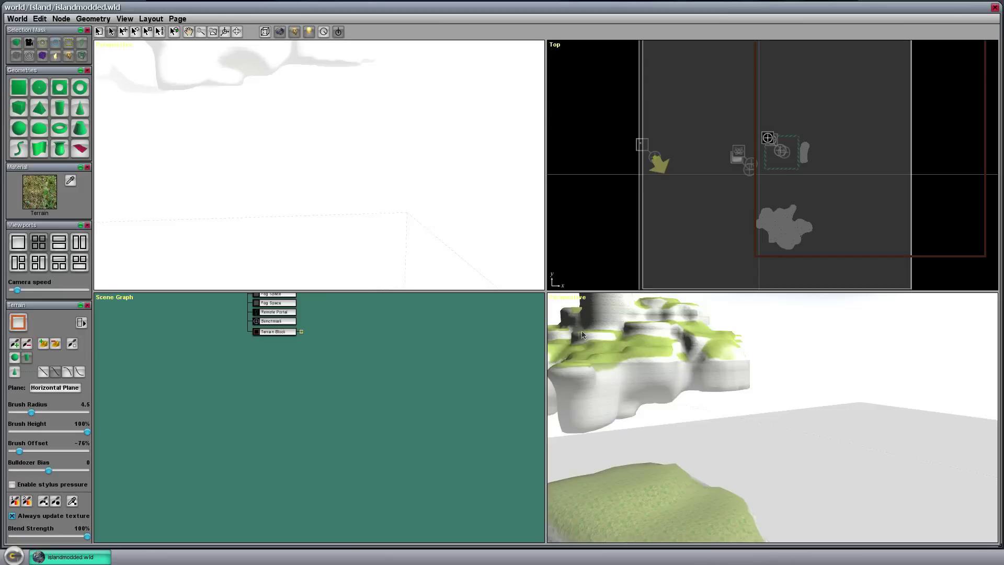
- Examine the floating island's grassy plateaus and cliffs from several distances in a single perspective viewport
{"action": "right_click_drag", "start_coordinate": [623, 357], "coordinate": [587, 315]}
{"action": "key", "text": "space"}
{"action": "key", "text": "w"}
{"action": "key", "text": "s"}
{"action": "key", "text": "w"}
{"action": "key", "text": "s"}
{"action": "key", "text": "a"}
{"action": "key", "text": "d"}
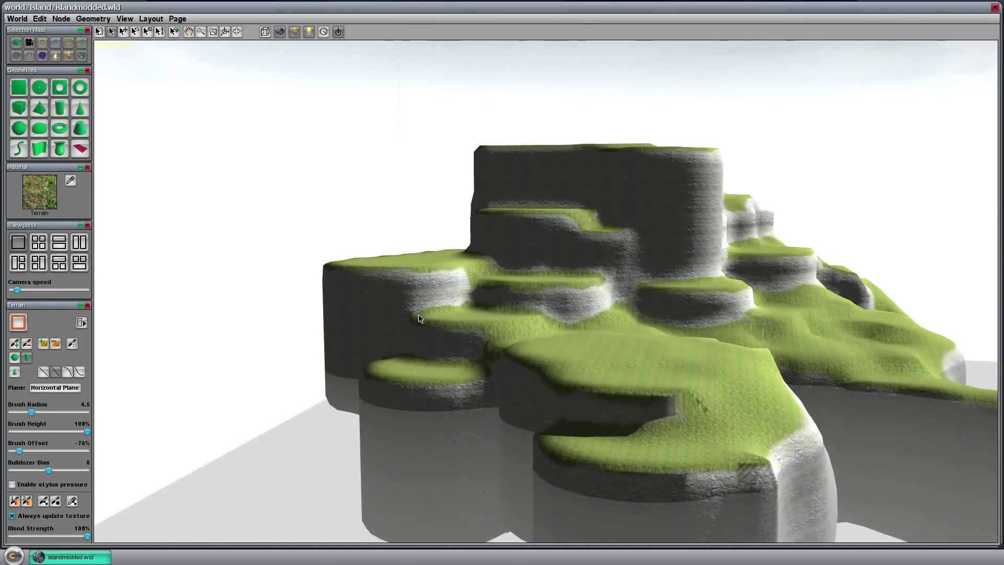
{"action": "right_click_drag", "start_coordinate": [418, 319], "coordinate": [439, 305]}
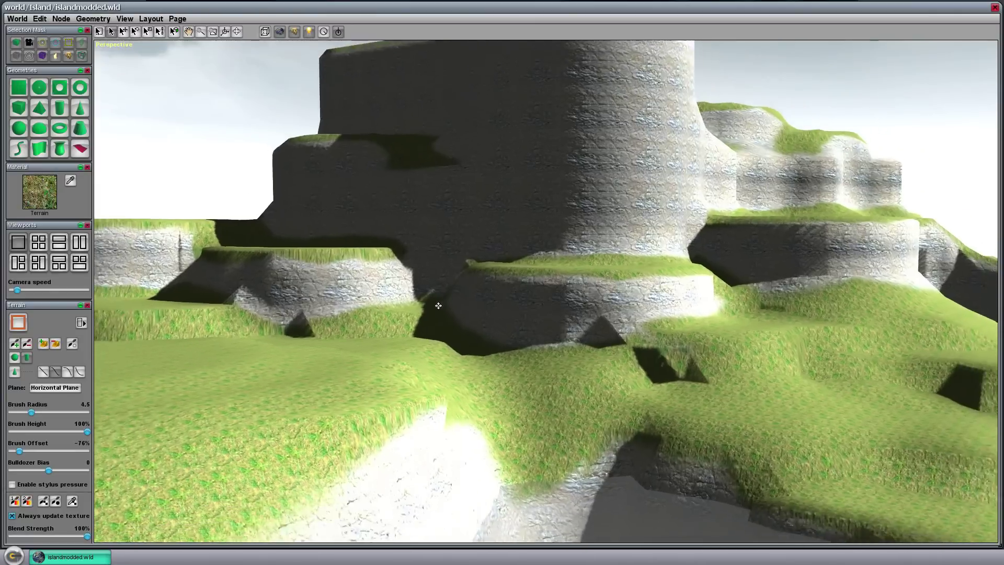
{"action": "key", "text": "s"}
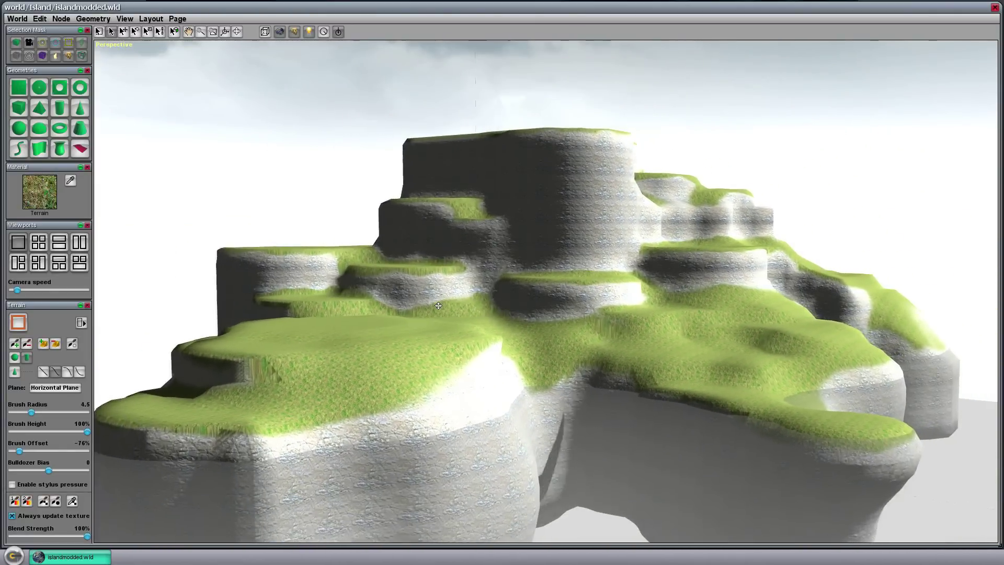
{"action": "key", "text": "w"}
{"action": "key", "text": "s"}
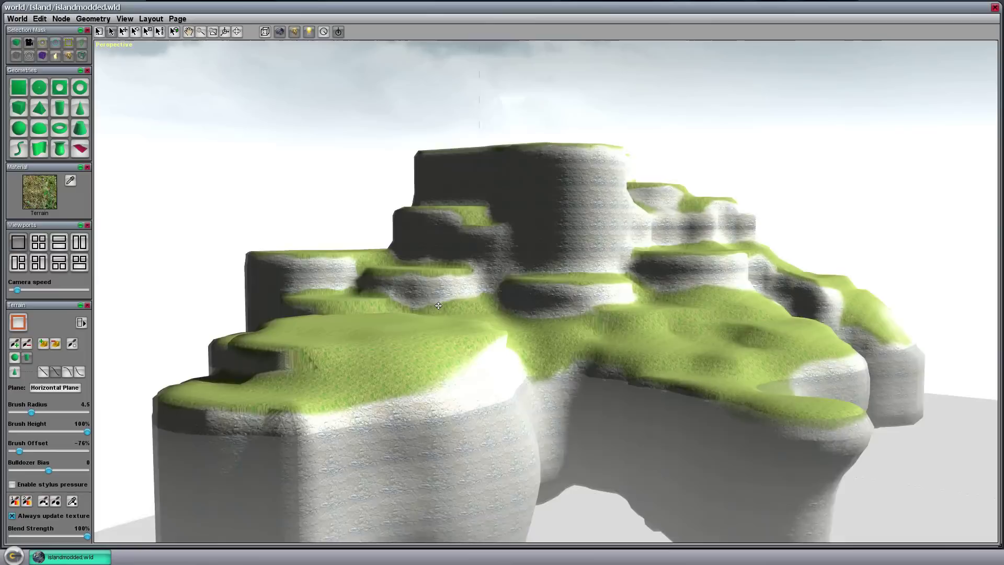
{"action": "key", "text": "s"}
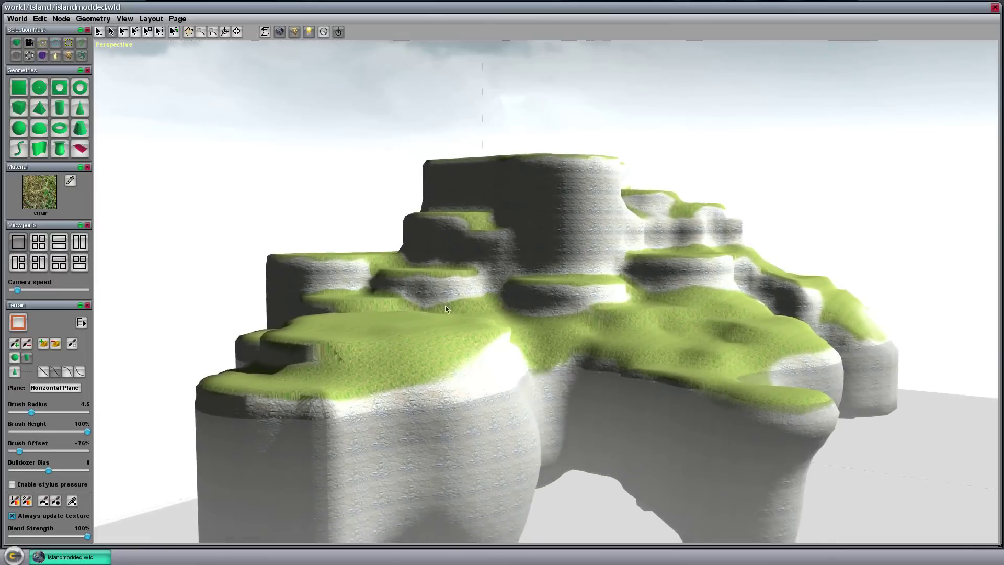
- Build rounded grassy ledges onto the island's front cliff and beside the neighbouring cliff pillar
{"action": "left_click", "coordinate": [14, 344]}
{"action": "left_click_drag", "start_coordinate": [408, 464], "coordinate": [402, 464]}
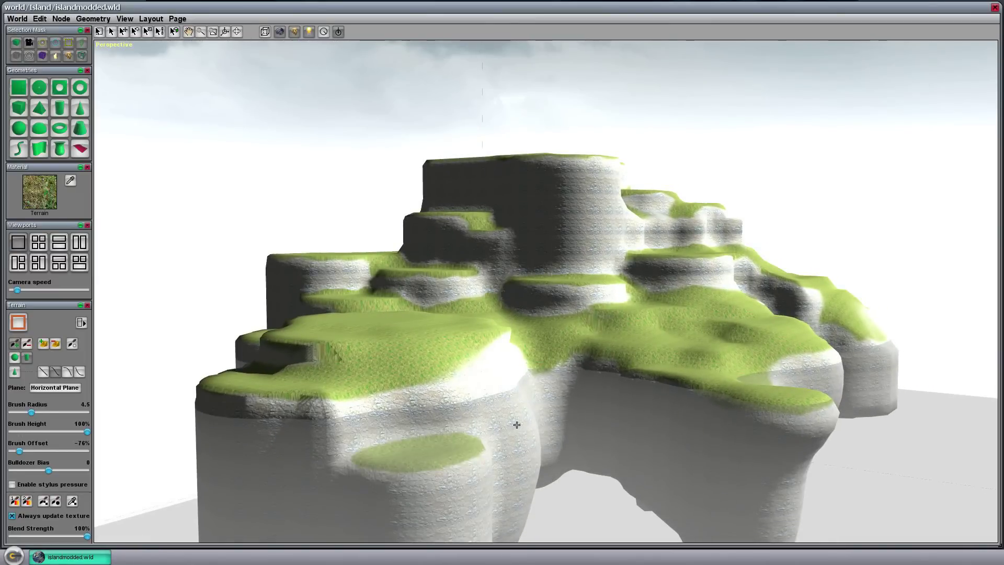
{"action": "left_click_drag", "start_coordinate": [516, 424], "coordinate": [518, 424]}
{"action": "mouse_move", "coordinate": [487, 388]}
{"action": "left_mouse_down"}
{"action": "mouse_move", "coordinate": [457, 384]}
{"action": "mouse_move", "coordinate": [441, 405]}
{"action": "left_mouse_up"}
{"action": "right_click_drag", "start_coordinate": [441, 406], "coordinate": [473, 437]}
{"action": "left_click_drag", "start_coordinate": [473, 437], "coordinate": [474, 439]}
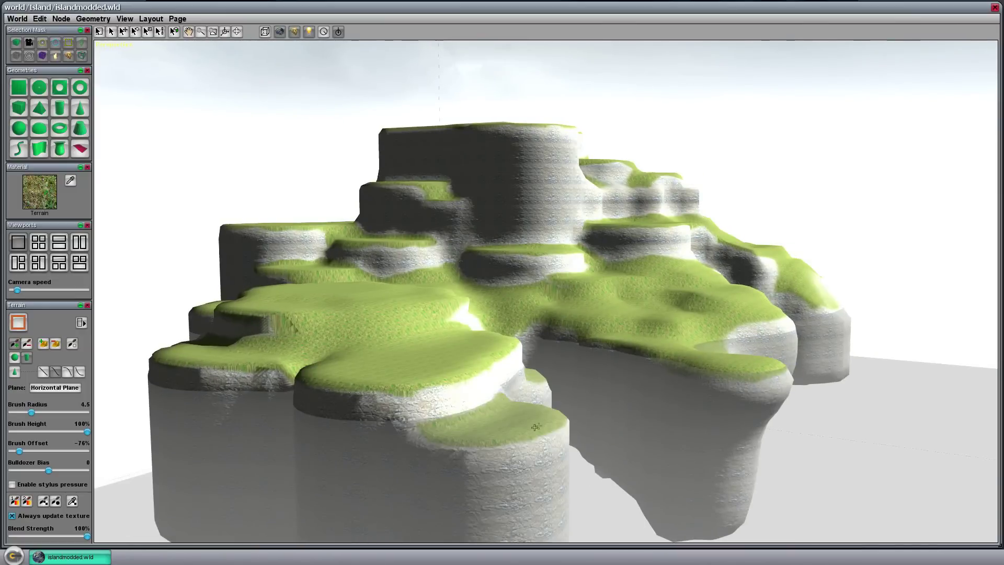
{"action": "left_click_drag", "start_coordinate": [651, 408], "coordinate": [659, 401]}
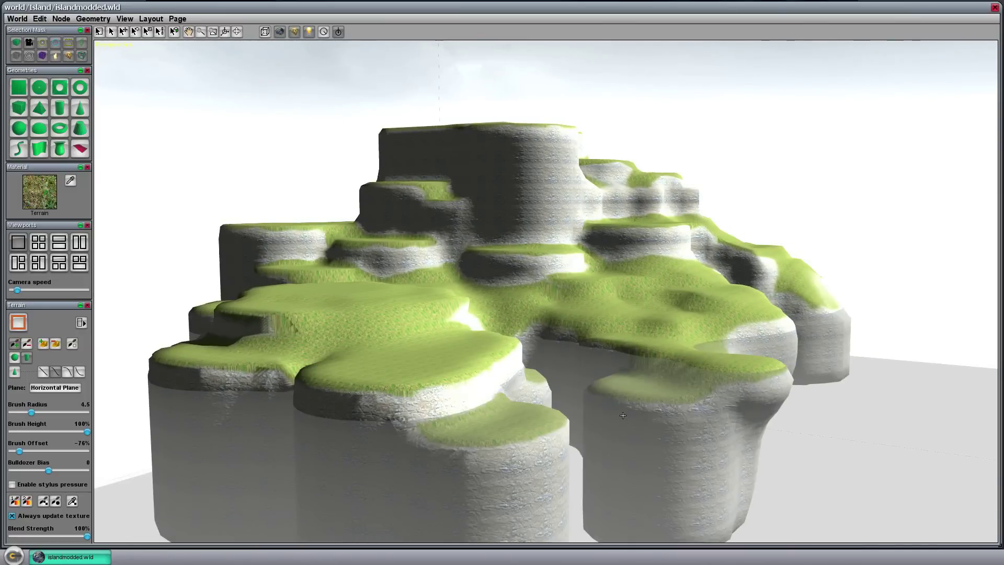
{"action": "right_click_drag", "start_coordinate": [623, 415], "coordinate": [602, 371]}
{"action": "left_click", "coordinate": [608, 348]}
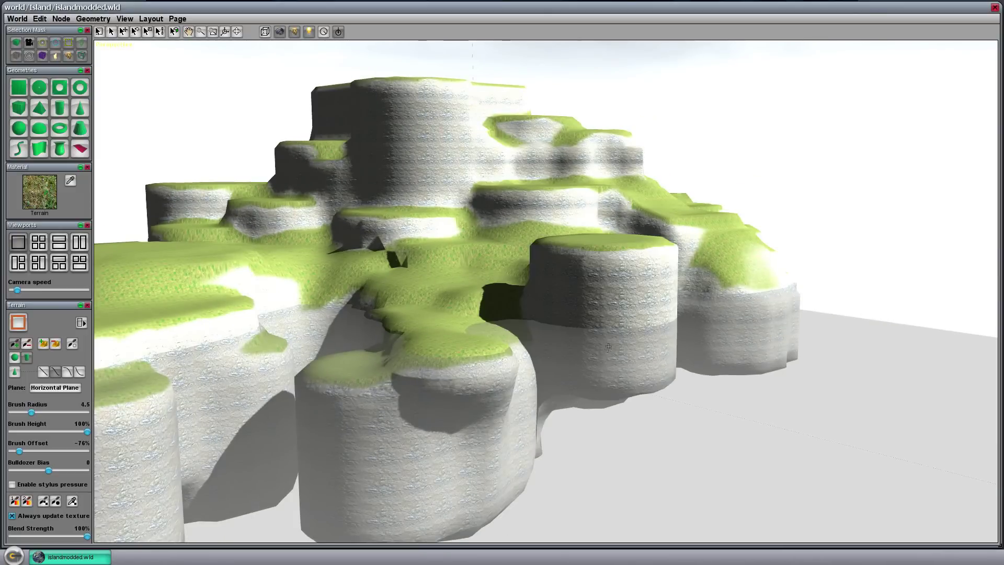
{"action": "left_click", "coordinate": [596, 392]}
{"action": "key", "text": "ctrl+z"}
{"action": "key", "text": "ctrl+z"}
{"action": "left_click", "coordinate": [593, 377]}
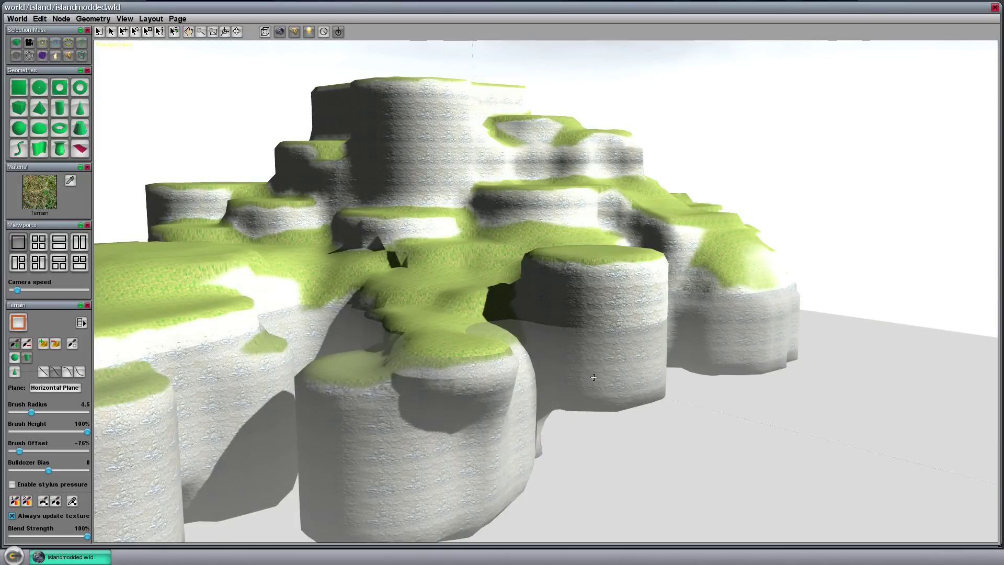
{"action": "key", "text": "ctrl+z"}
- Extend the island's side cliff outward, then build up and reshape the top of the front pillar
{"action": "left_click", "coordinate": [596, 403]}
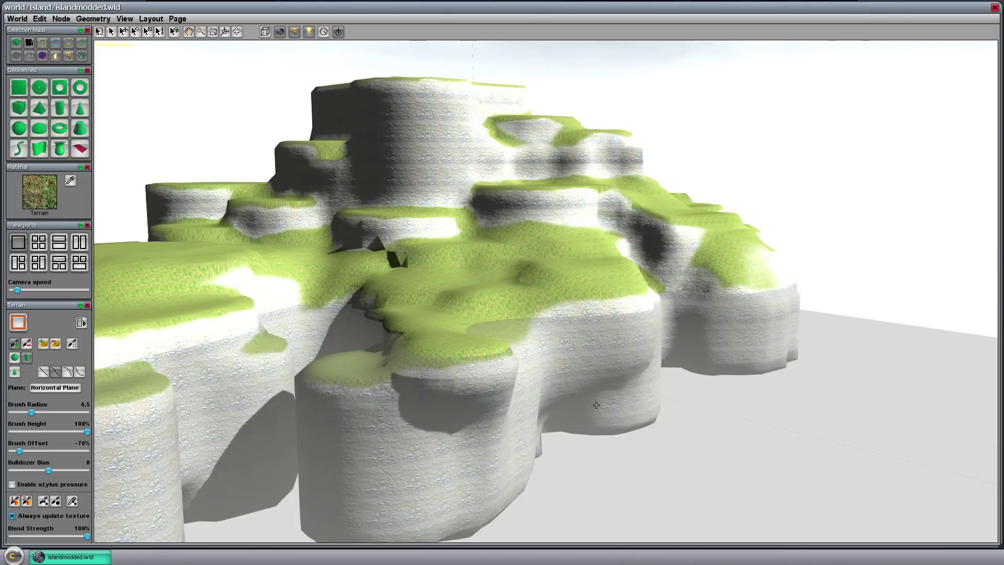
{"action": "left_click", "coordinate": [574, 405]}
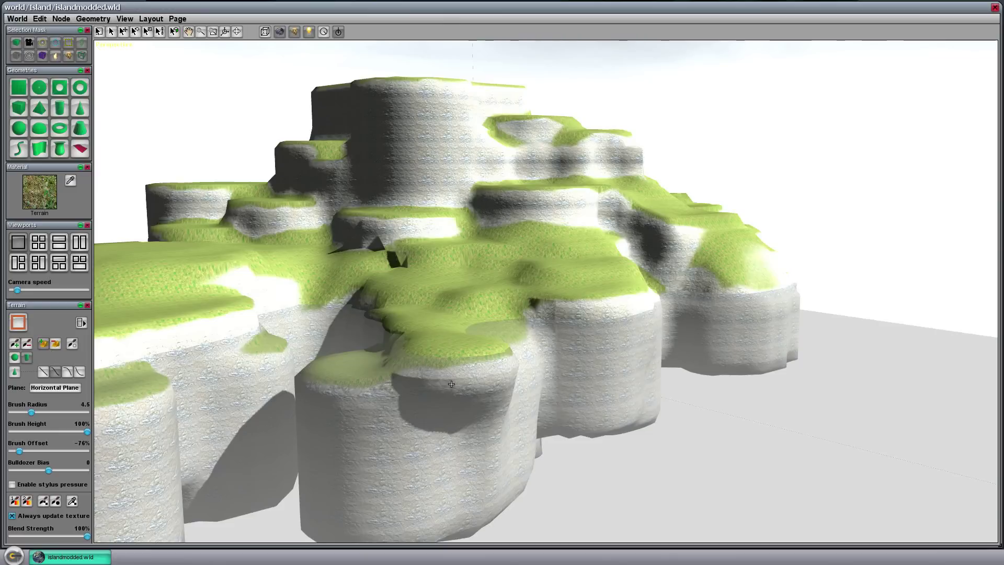
{"action": "left_click_drag", "start_coordinate": [452, 384], "coordinate": [412, 397]}
{"action": "left_click", "coordinate": [441, 420]}
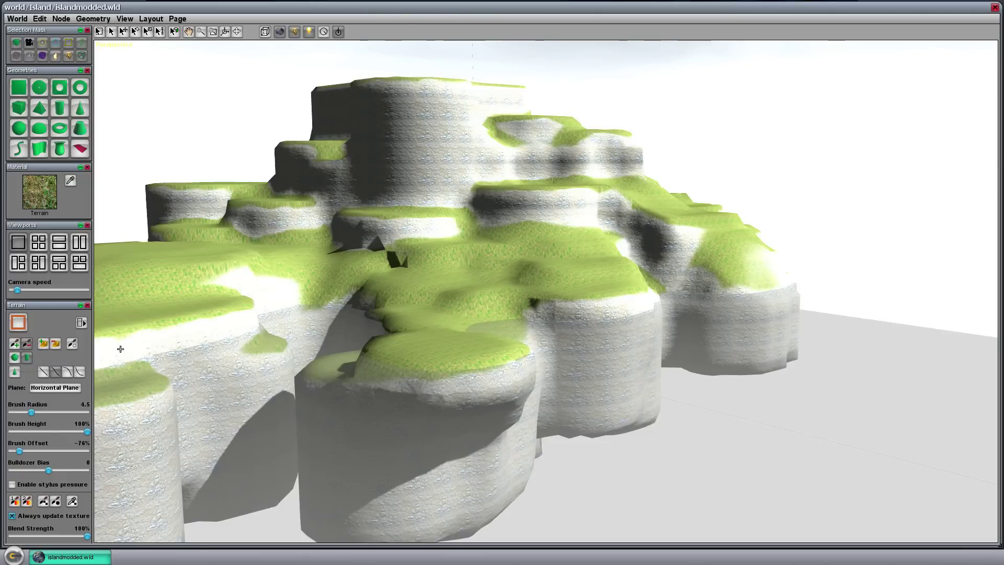
{"action": "mouse_move", "coordinate": [488, 409]}
{"action": "left_mouse_down"}
{"action": "mouse_move", "coordinate": [459, 398]}
{"action": "mouse_move", "coordinate": [422, 425]}
{"action": "mouse_move", "coordinate": [424, 450]}
{"action": "mouse_move", "coordinate": [438, 460]}
{"action": "mouse_move", "coordinate": [465, 439]}
{"action": "left_mouse_up"}
{"action": "left_click", "coordinate": [341, 380]}
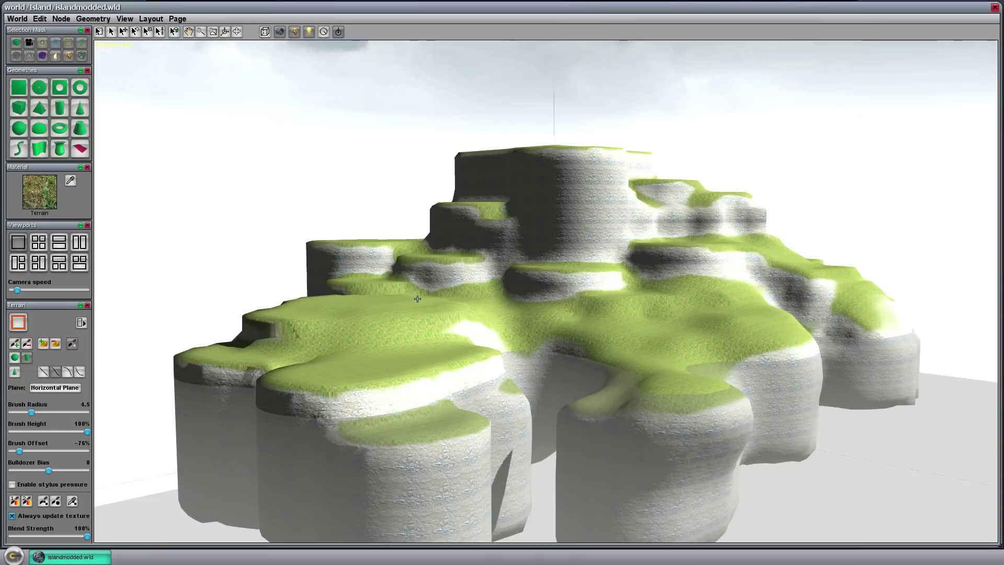
- Show four viewports and create a square terrain block beside the existing one in the Top view, filled with a regular grid of cubes
{"action": "left_click", "coordinate": [35, 241]}
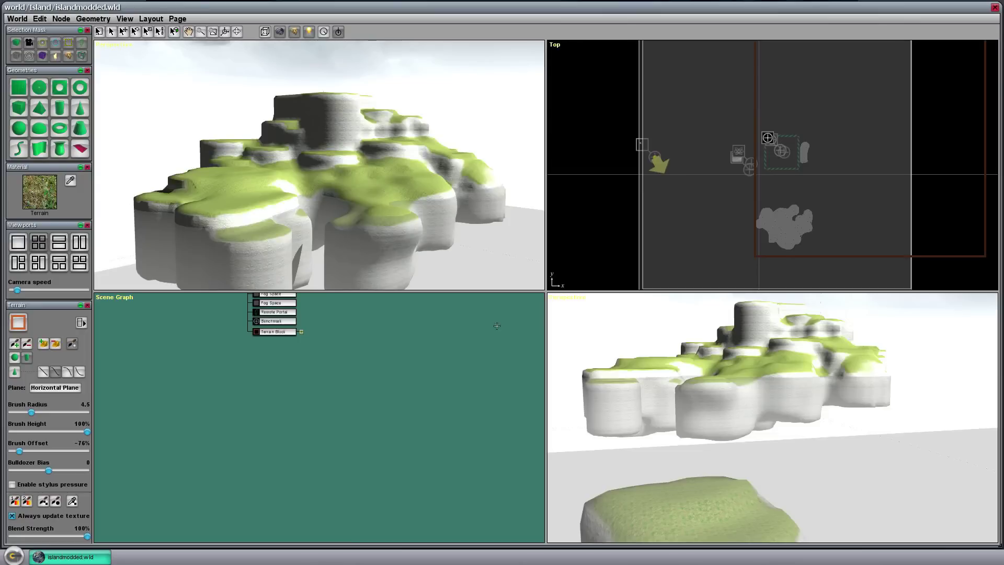
{"action": "right_click", "coordinate": [575, 190]}
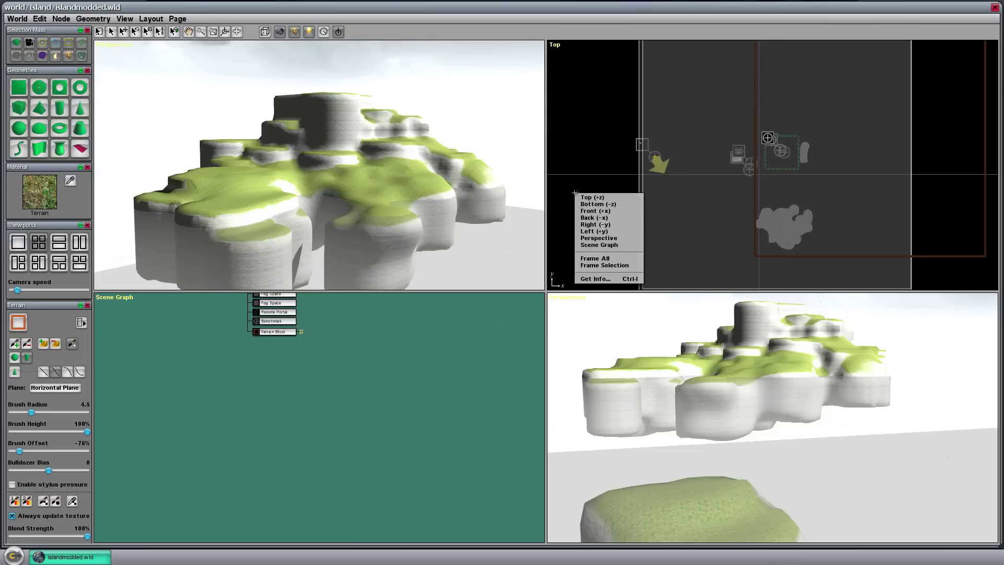
{"action": "left_click", "coordinate": [573, 159]}
{"action": "scroll", "coordinate": [574, 153], "scroll_direction": "down", "scroll_amount": 5}
{"action": "middle_click_drag", "start_coordinate": [607, 187], "coordinate": [658, 184]}
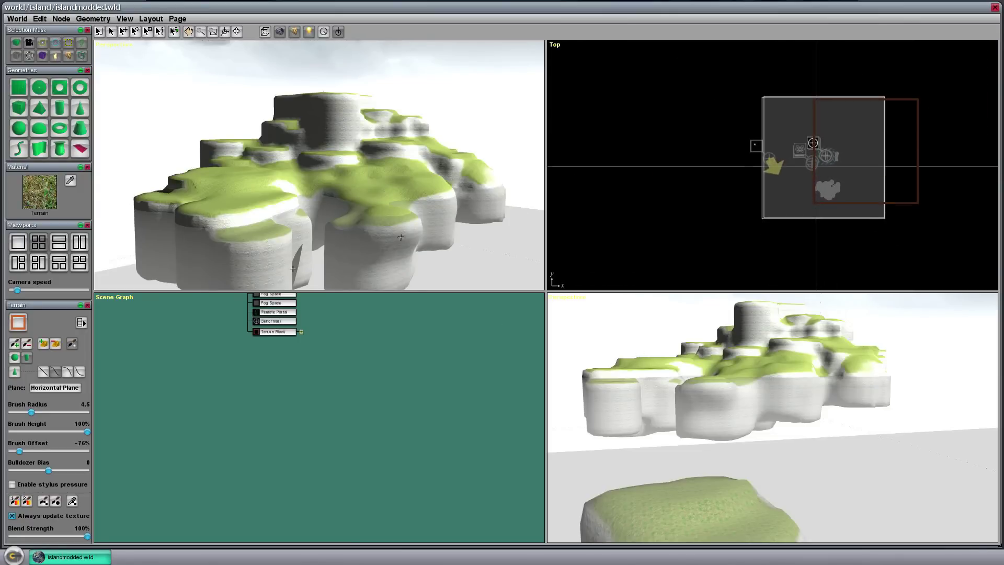
{"action": "left_click_drag", "start_coordinate": [630, 125], "coordinate": [755, 249]}
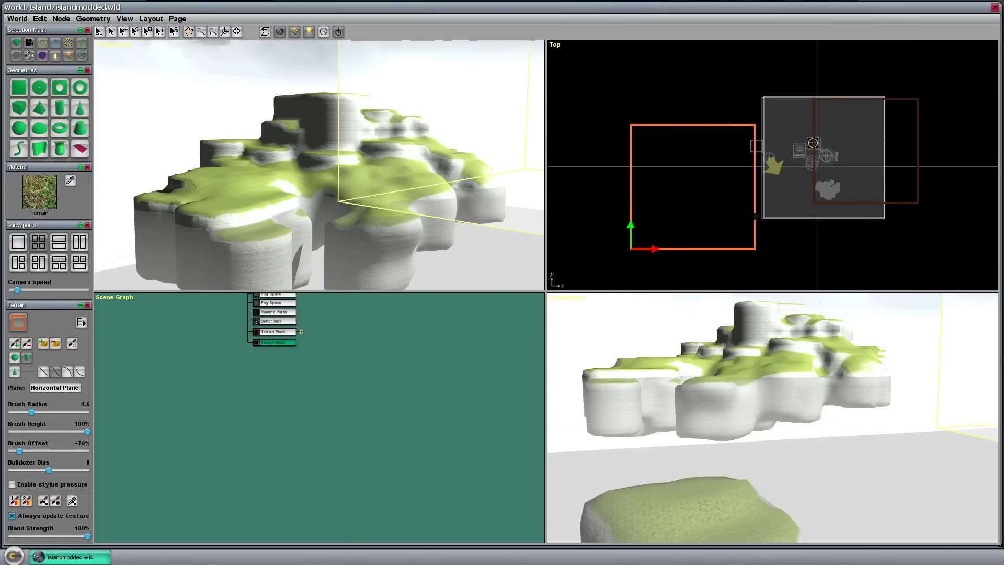
{"action": "left_click", "coordinate": [340, 259]}
{"action": "left_click", "coordinate": [672, 335]}
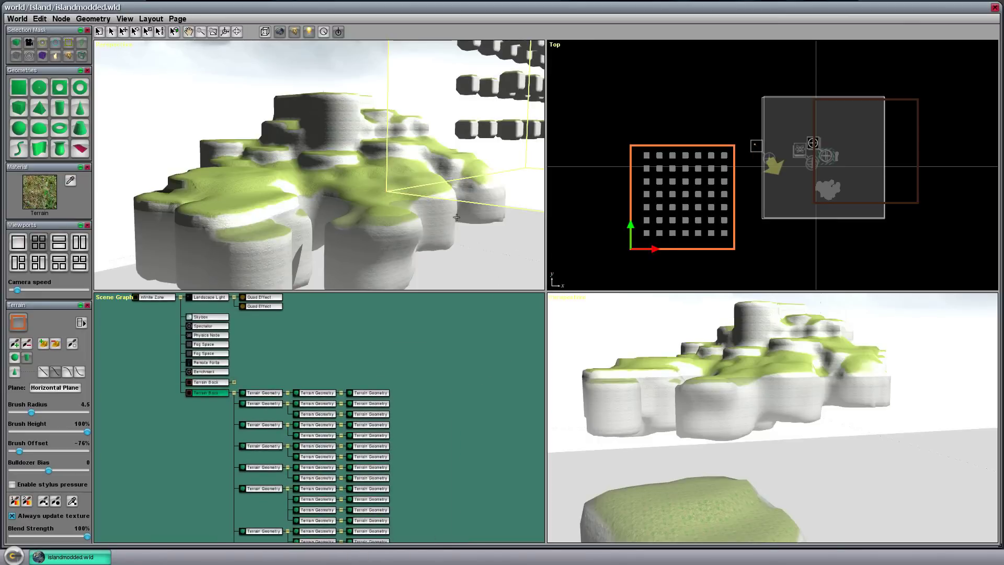
- Examine the new terrain block's grid of cubes in a full-size perspective view, from afar and up close
{"action": "right_click_drag", "start_coordinate": [457, 217], "coordinate": [473, 211]}
{"action": "key", "text": "space"}
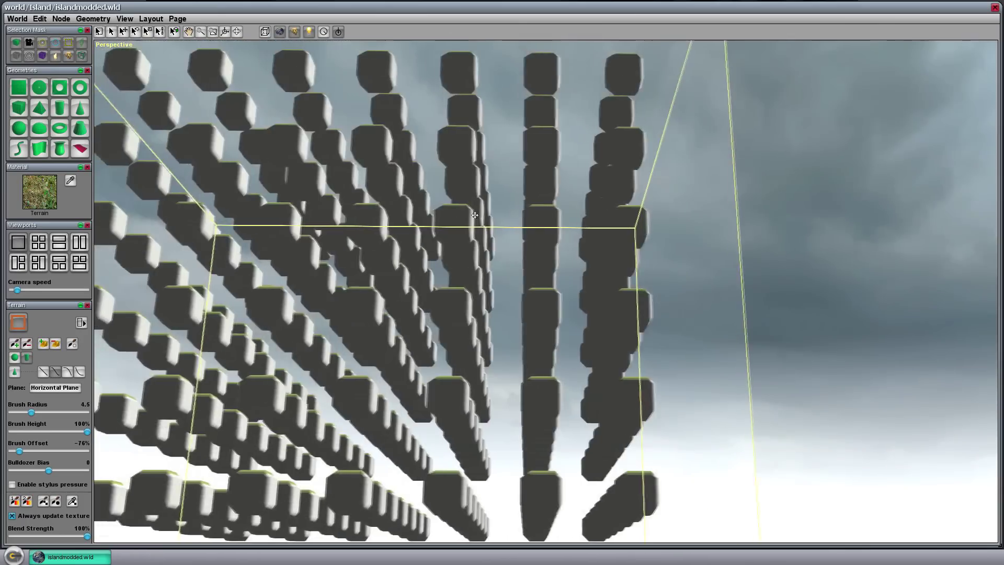
{"action": "right_click_drag", "start_coordinate": [475, 214], "coordinate": [612, 222]}
{"action": "right_click_drag", "start_coordinate": [383, 230], "coordinate": [442, 247]}
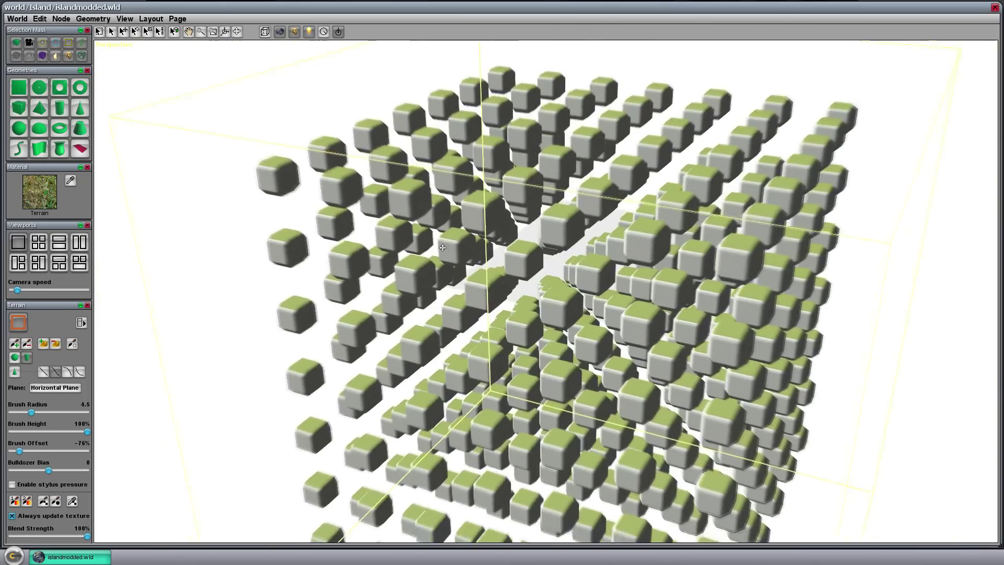
{"action": "key", "text": "s"}
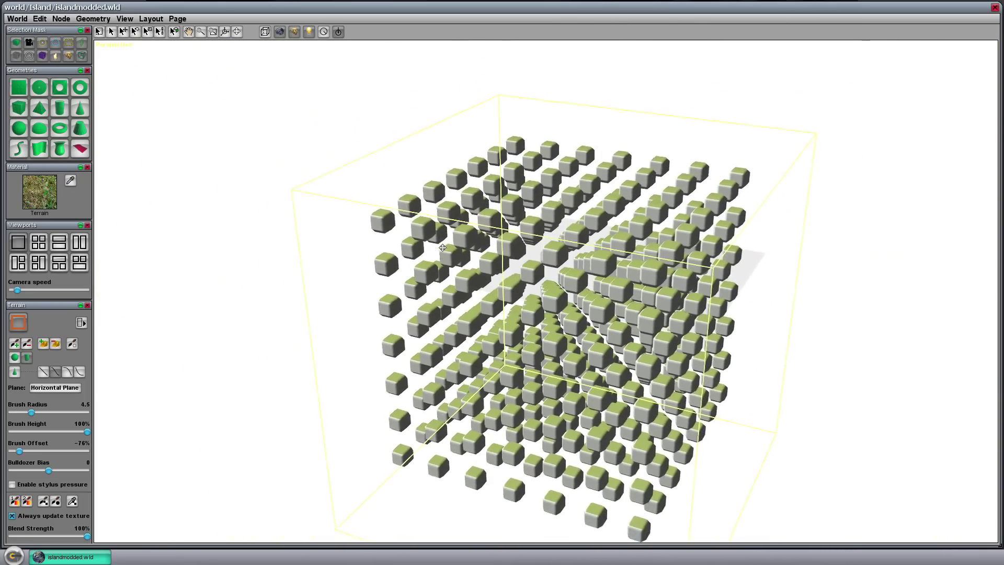
{"action": "right_click_drag", "start_coordinate": [442, 247], "coordinate": [443, 247]}
{"action": "key", "text": "w"}
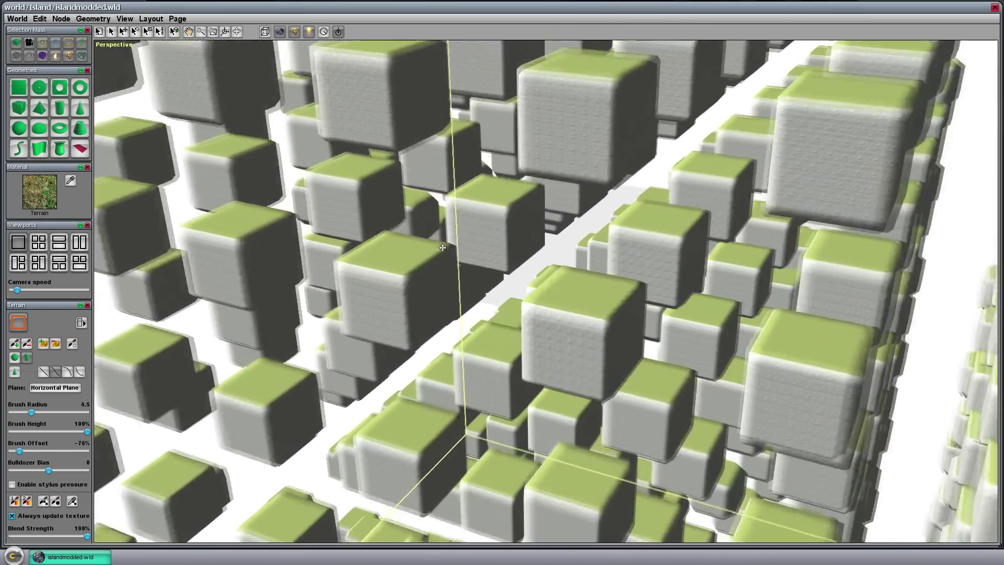
{"action": "right_click_drag", "start_coordinate": [442, 247], "coordinate": [484, 272]}
- Add rounded terrain ledges around the sides of one cube and onto its neighbouring cubes
{"action": "left_click", "coordinate": [15, 344]}
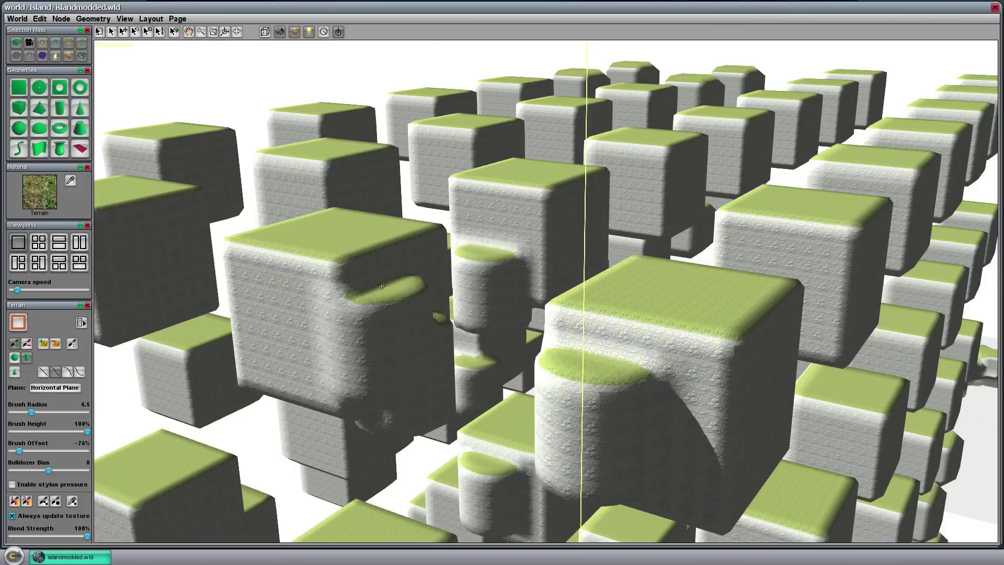
{"action": "right_click_drag", "start_coordinate": [280, 289], "coordinate": [421, 329]}
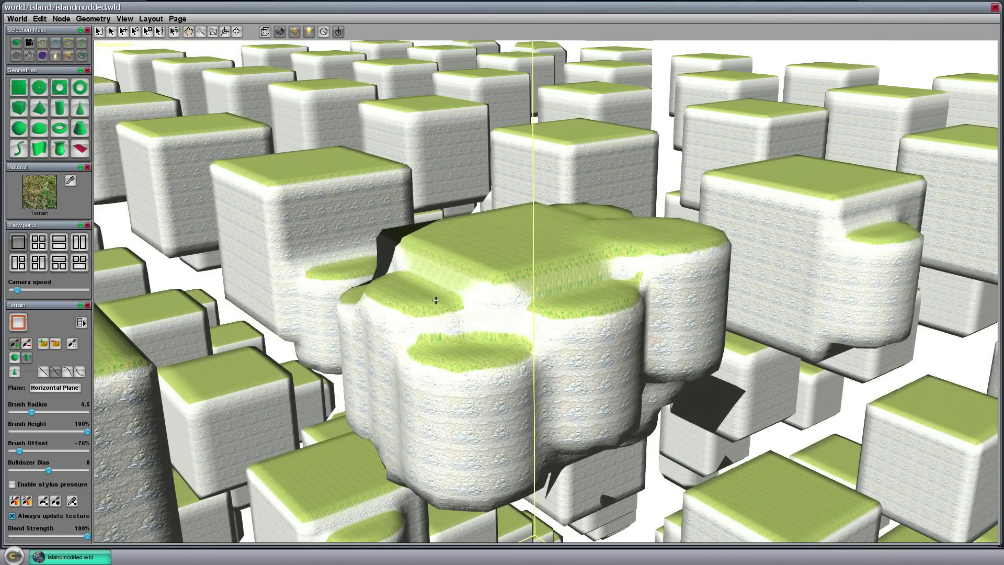
{"action": "left_click_drag", "start_coordinate": [385, 347], "coordinate": [384, 406]}
- Add a wide lower ledge along the shaded front side of the most heavily sculpted cube
{"action": "right_click_drag", "start_coordinate": [427, 428], "coordinate": [503, 371]}
{"action": "key", "text": "s"}
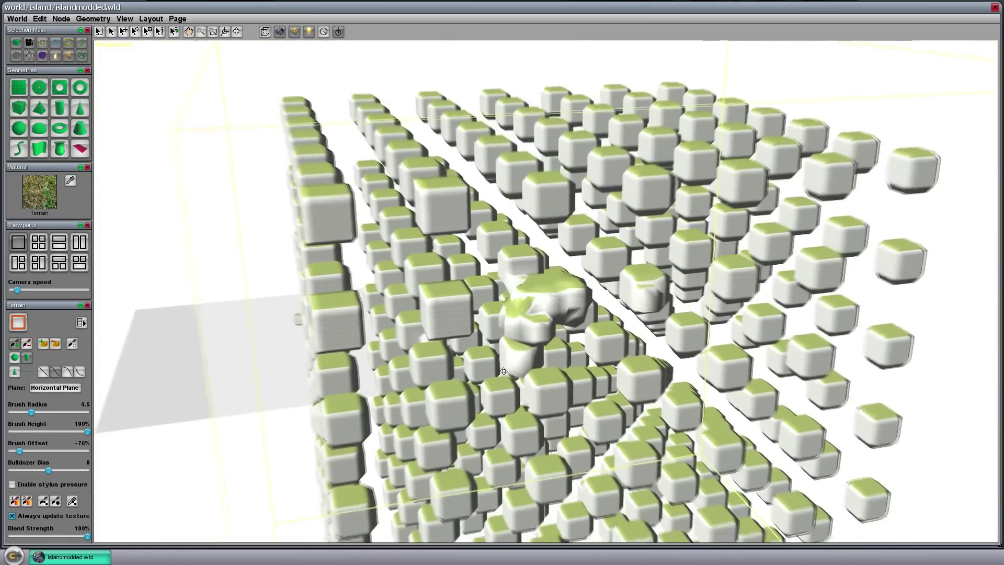
{"action": "key", "text": "w"}
{"action": "key", "text": "s"}
{"action": "key", "text": "s"}
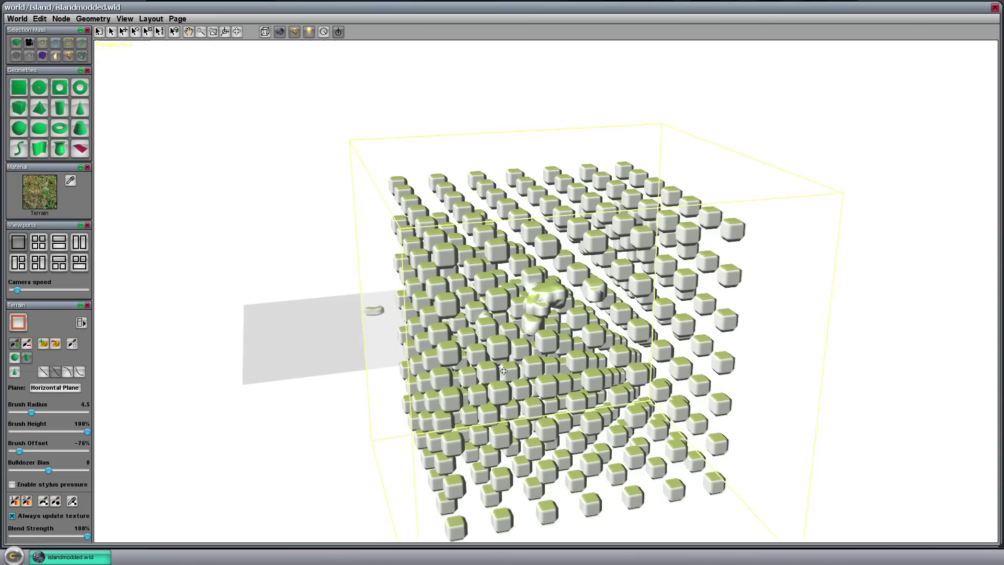
{"action": "right_click_drag", "start_coordinate": [503, 371], "coordinate": [504, 370]}
{"action": "key", "text": "w"}
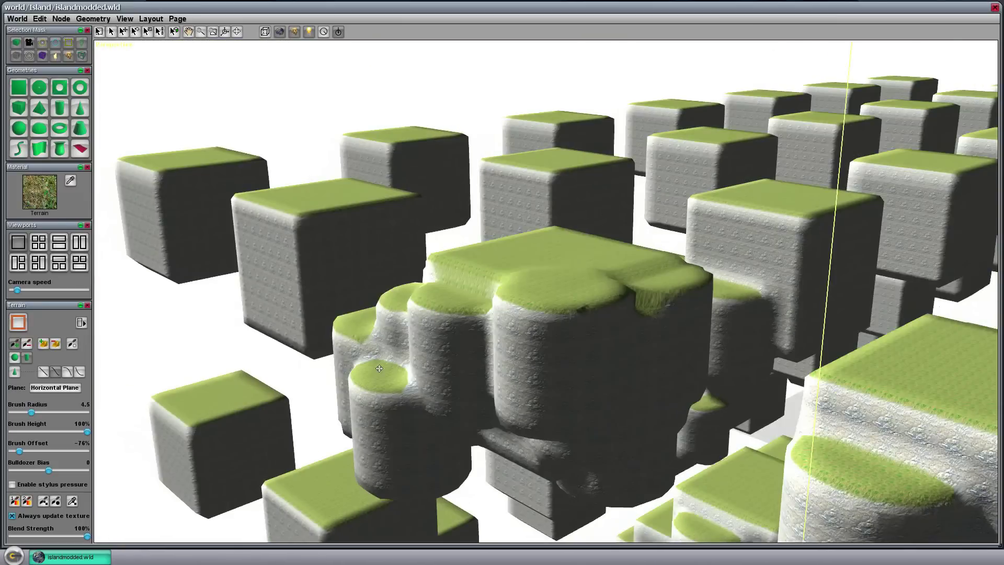
{"action": "left_click", "coordinate": [497, 375]}
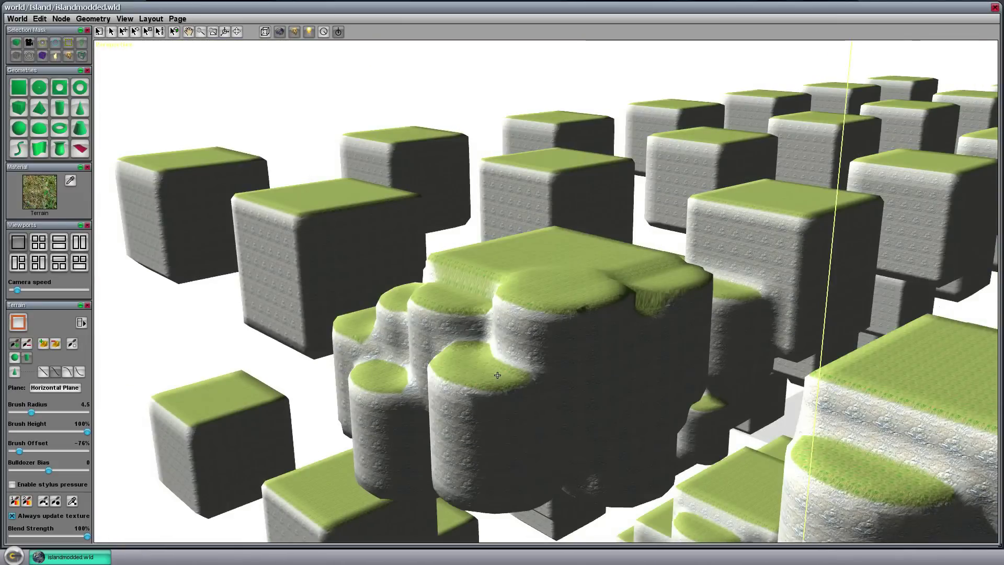
{"action": "right_click_drag", "start_coordinate": [554, 406], "coordinate": [561, 396]}
{"action": "left_click_drag", "start_coordinate": [562, 397], "coordinate": [586, 398]}
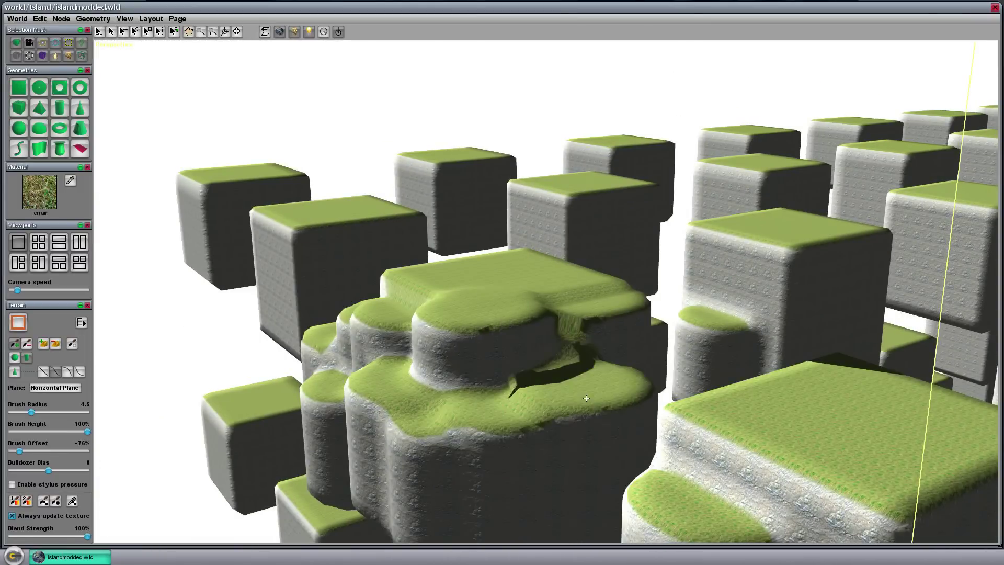
- Build irregular bumps and ledges onto the sides of the next cubes along the same row
{"action": "right_click_drag", "start_coordinate": [609, 354], "coordinate": [495, 349]}
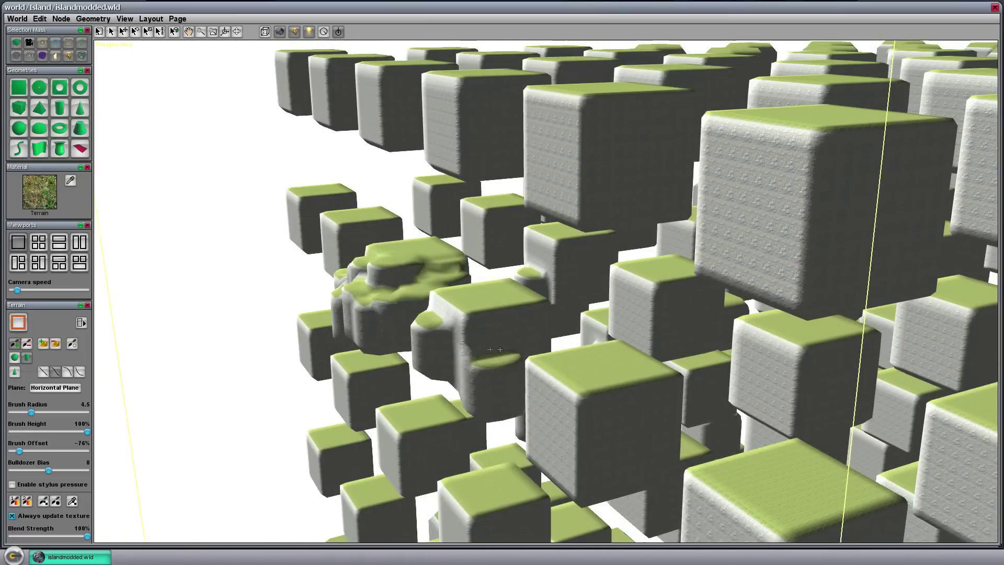
{"action": "mouse_move", "coordinate": [437, 370]}
{"action": "left_mouse_down"}
{"action": "mouse_move", "coordinate": [456, 327]}
{"action": "mouse_move", "coordinate": [485, 338]}
{"action": "mouse_move", "coordinate": [556, 415]}
{"action": "mouse_move", "coordinate": [538, 417]}
{"action": "mouse_move", "coordinate": [541, 398]}
{"action": "mouse_move", "coordinate": [587, 429]}
{"action": "mouse_move", "coordinate": [656, 399]}
{"action": "mouse_move", "coordinate": [565, 442]}
{"action": "mouse_move", "coordinate": [525, 444]}
{"action": "left_mouse_up"}
{"action": "right_click_drag", "start_coordinate": [525, 443], "coordinate": [585, 457]}
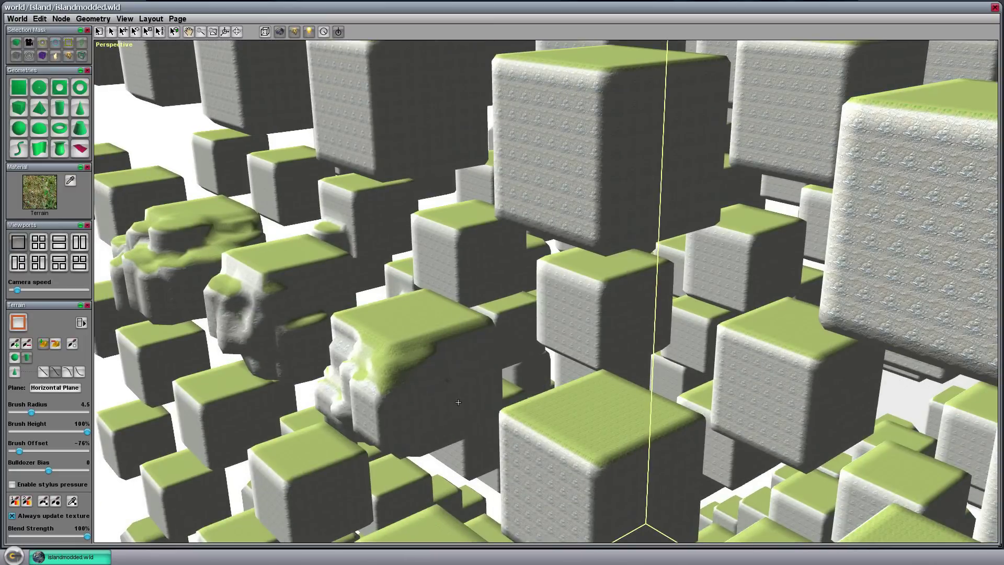
{"action": "mouse_move", "coordinate": [458, 402]}
{"action": "left_mouse_down"}
{"action": "mouse_move", "coordinate": [526, 473]}
{"action": "mouse_move", "coordinate": [511, 485]}
{"action": "mouse_move", "coordinate": [537, 425]}
{"action": "mouse_move", "coordinate": [601, 422]}
{"action": "mouse_move", "coordinate": [535, 442]}
{"action": "left_mouse_up"}
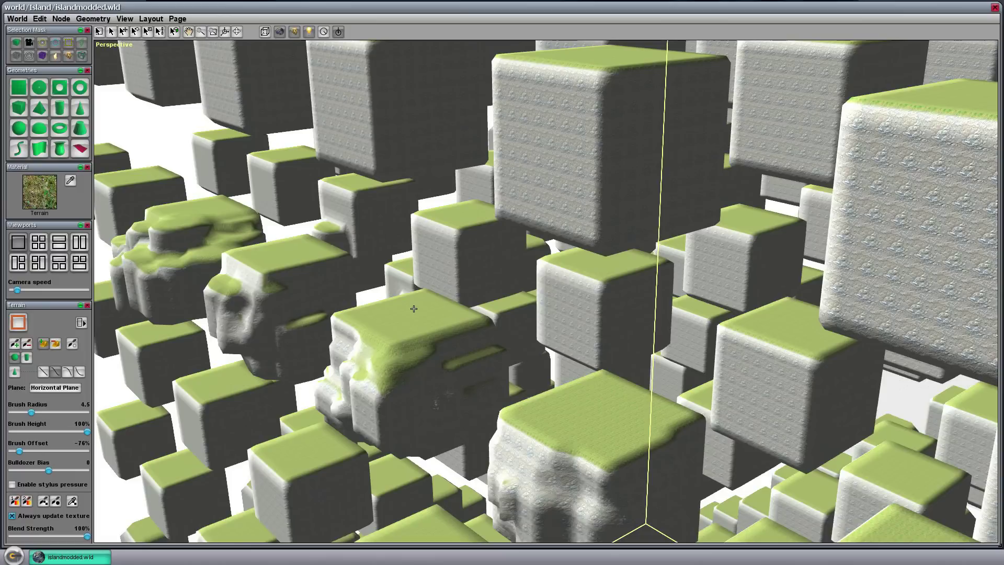
- Carve terrain away from the tops and upper edges of the three farthest sculpted cubes in the row
{"action": "left_click", "coordinate": [28, 344]}
{"action": "left_click_drag", "start_coordinate": [363, 322], "coordinate": [401, 319]}
{"action": "mouse_move", "coordinate": [306, 274]}
{"action": "left_mouse_down"}
{"action": "mouse_move", "coordinate": [293, 262]}
{"action": "mouse_move", "coordinate": [283, 293]}
{"action": "mouse_move", "coordinate": [251, 277]}
{"action": "mouse_move", "coordinate": [298, 252]}
{"action": "left_mouse_up"}
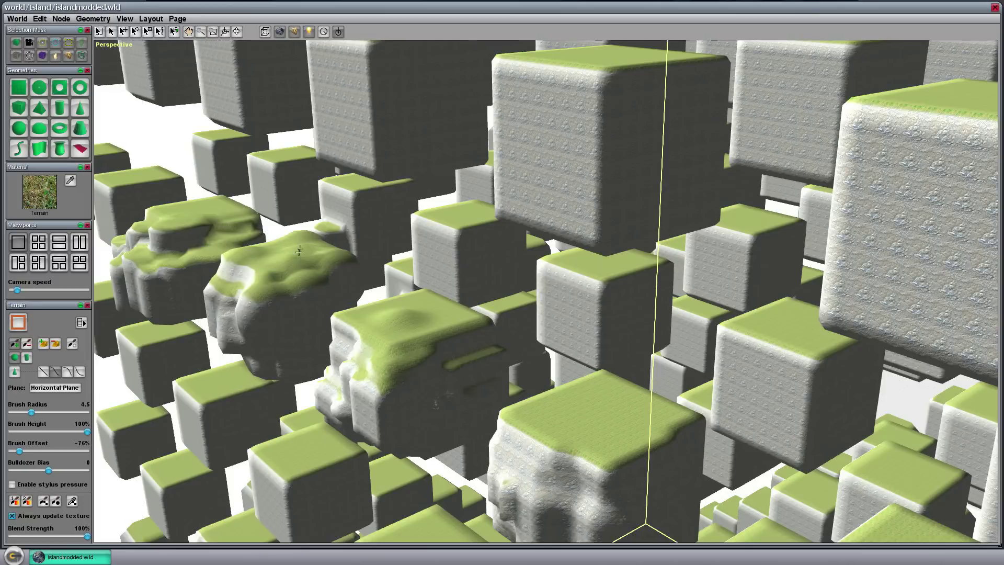
{"action": "mouse_move", "coordinate": [245, 220]}
{"action": "left_mouse_down"}
{"action": "mouse_move", "coordinate": [183, 205]}
{"action": "mouse_move", "coordinate": [152, 230]}
{"action": "mouse_move", "coordinate": [168, 243]}
{"action": "left_mouse_up"}
{"action": "mouse_move", "coordinate": [462, 361]}
{"action": "left_mouse_down"}
{"action": "mouse_move", "coordinate": [455, 348]}
{"action": "mouse_move", "coordinate": [431, 351]}
{"action": "left_mouse_up"}
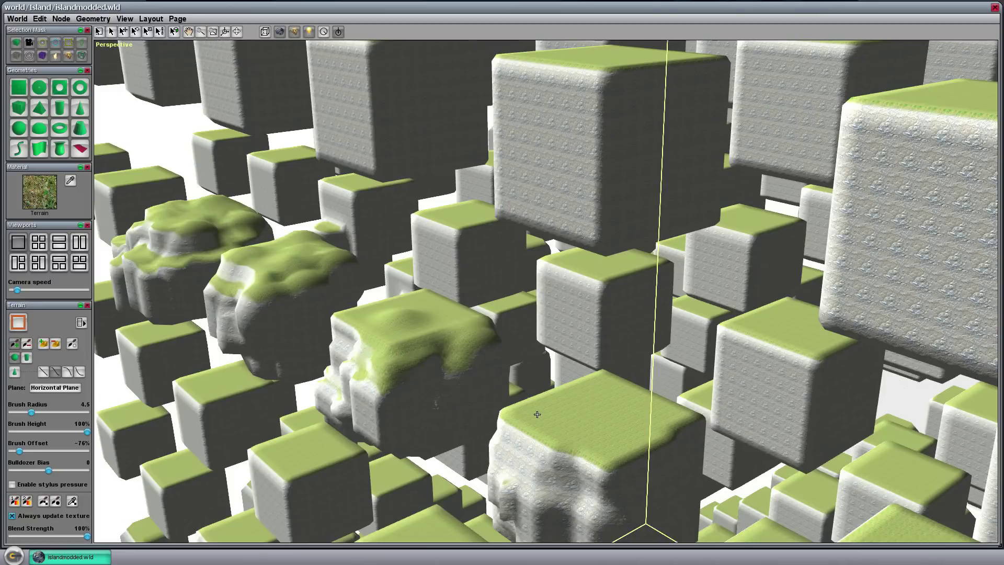
- Sculpt the top and upper front edge of the nearest reshaped cube in the row
{"action": "mouse_move", "coordinate": [537, 415]}
{"action": "left_mouse_down"}
{"action": "mouse_move", "coordinate": [582, 403]}
{"action": "mouse_move", "coordinate": [585, 425]}
{"action": "mouse_move", "coordinate": [534, 466]}
{"action": "left_mouse_up"}
- Return to the floating island, carve a large opening through its rocky lower end, and smooth the cavity's jagged edges
{"action": "mouse_move", "coordinate": [587, 479]}
{"action": "right_mouse_down"}
{"action": "mouse_move", "coordinate": [600, 477]}
{"action": "mouse_move", "coordinate": [578, 475]}
{"action": "mouse_move", "coordinate": [744, 471]}
{"action": "right_mouse_up"}
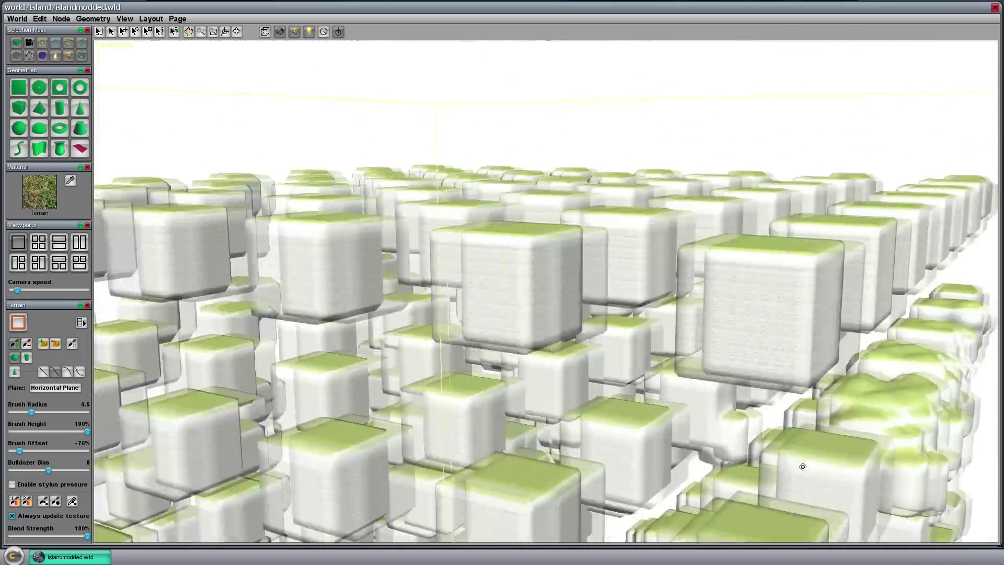
{"action": "right_click_drag", "start_coordinate": [802, 467], "coordinate": [528, 314]}
{"action": "key", "text": "s"}
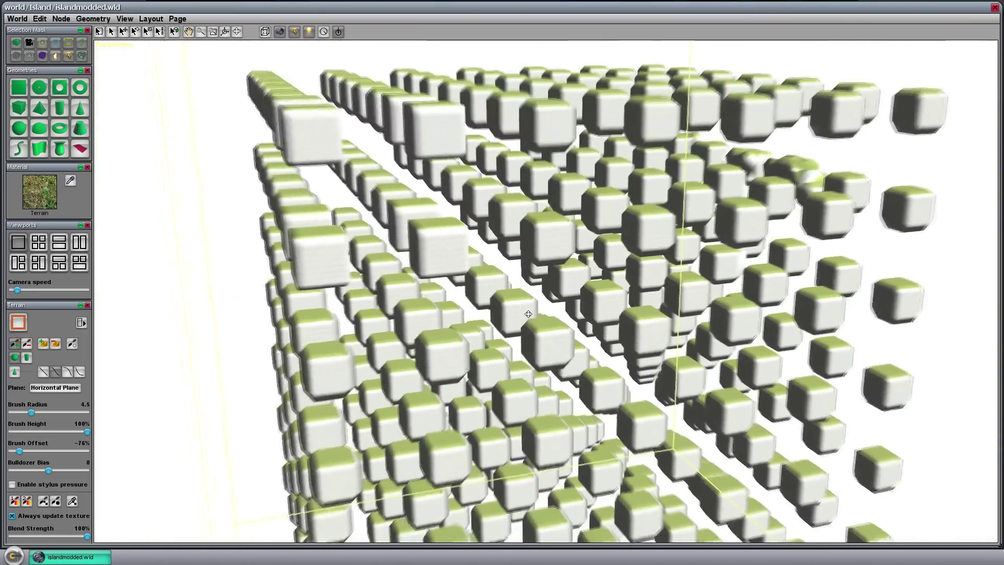
{"action": "right_click_drag", "start_coordinate": [529, 314], "coordinate": [369, 308]}
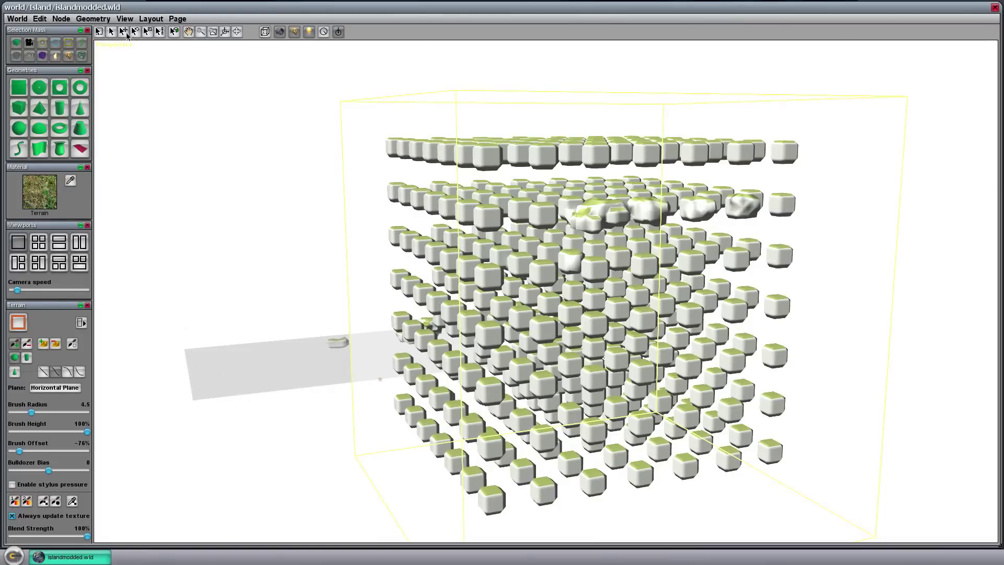
{"action": "right_click_drag", "start_coordinate": [332, 343], "coordinate": [671, 420]}
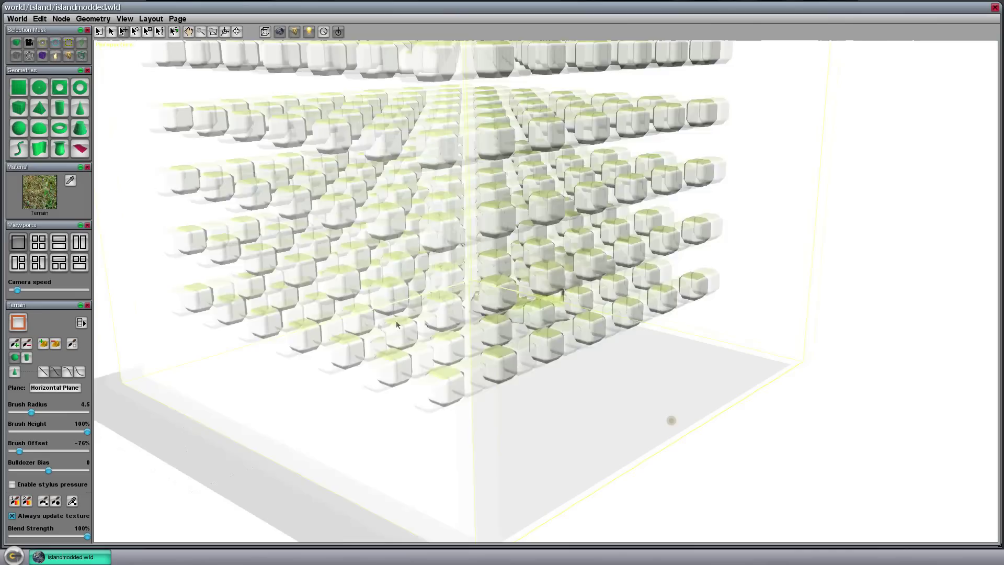
{"action": "right_click_drag", "start_coordinate": [396, 325], "coordinate": [331, 278]}
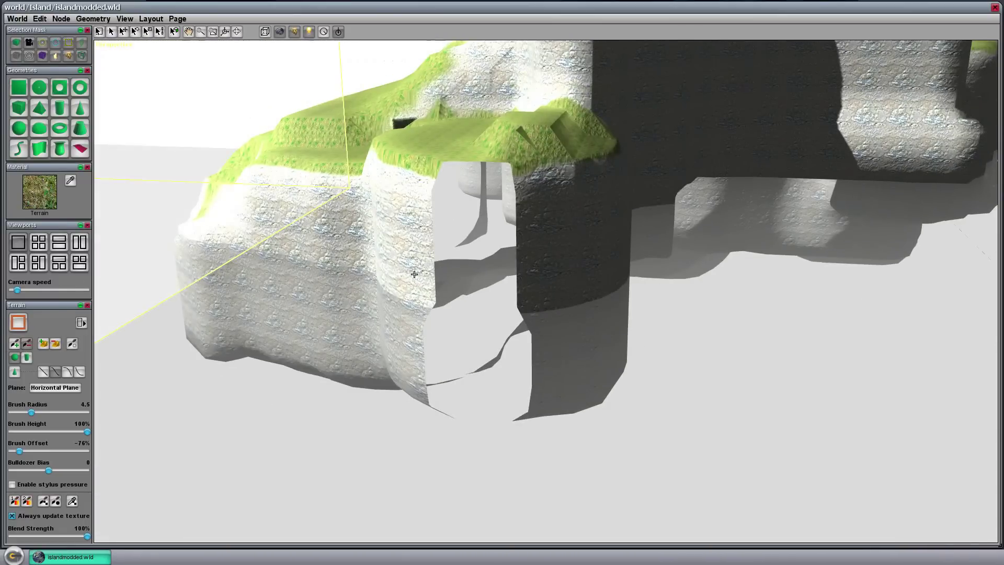
{"action": "left_click_drag", "start_coordinate": [406, 210], "coordinate": [550, 210]}
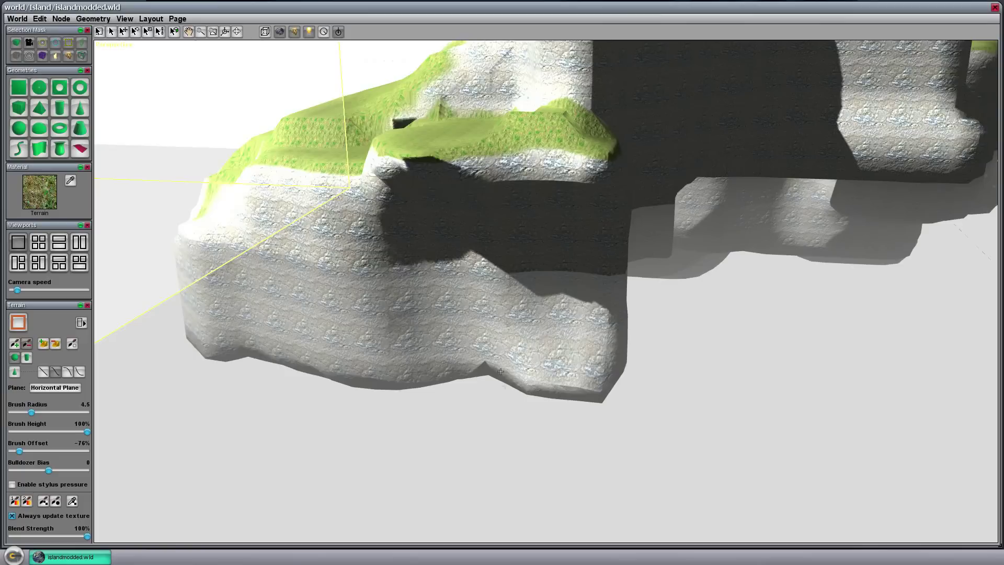
{"action": "left_click_drag", "start_coordinate": [532, 349], "coordinate": [492, 262]}
{"action": "left_click_drag", "start_coordinate": [415, 166], "coordinate": [257, 249]}
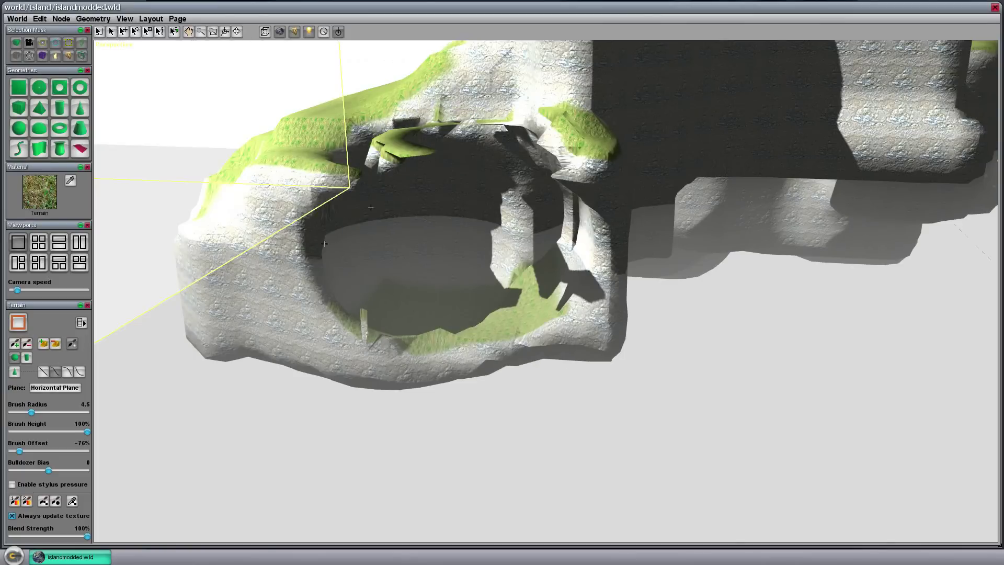
{"action": "mouse_move", "coordinate": [324, 244]}
{"action": "left_mouse_down"}
{"action": "mouse_move", "coordinate": [453, 199]}
{"action": "mouse_move", "coordinate": [596, 173]}
{"action": "mouse_move", "coordinate": [570, 209]}
{"action": "mouse_move", "coordinate": [546, 220]}
{"action": "left_mouse_up"}
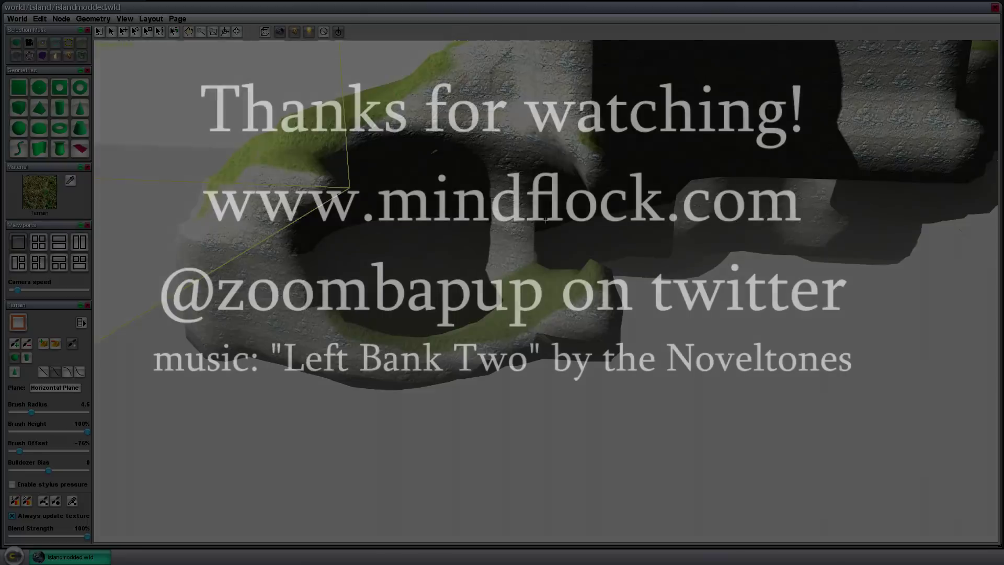